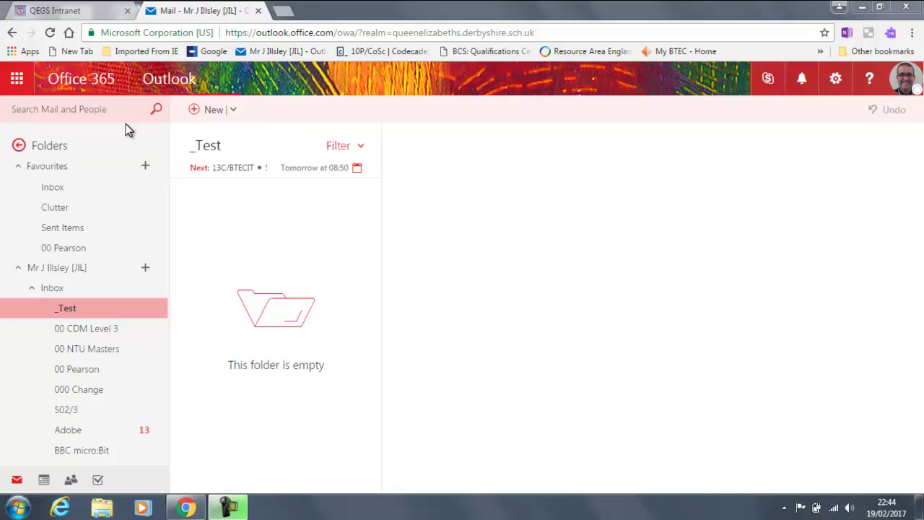
# Create a new event in the calendar with the title Curriculum Meeting
pyautogui.click(17, 79)
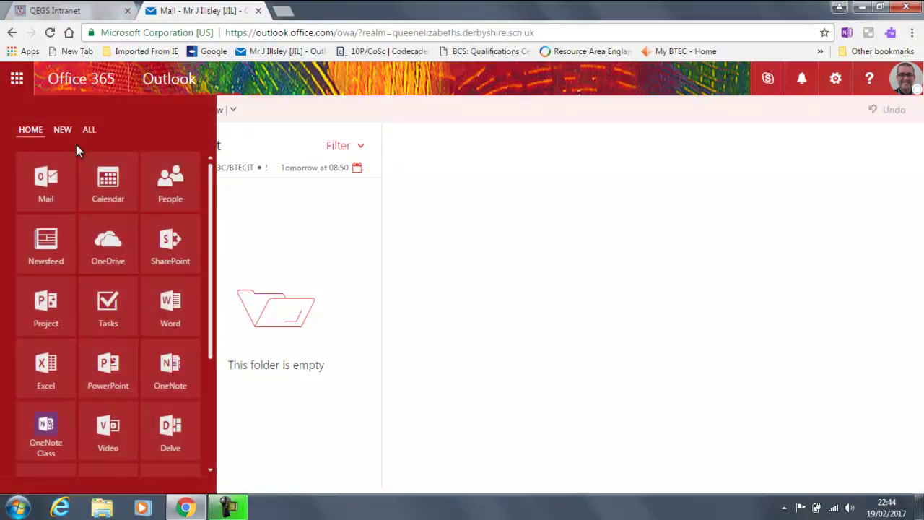
pyautogui.click(95, 177)
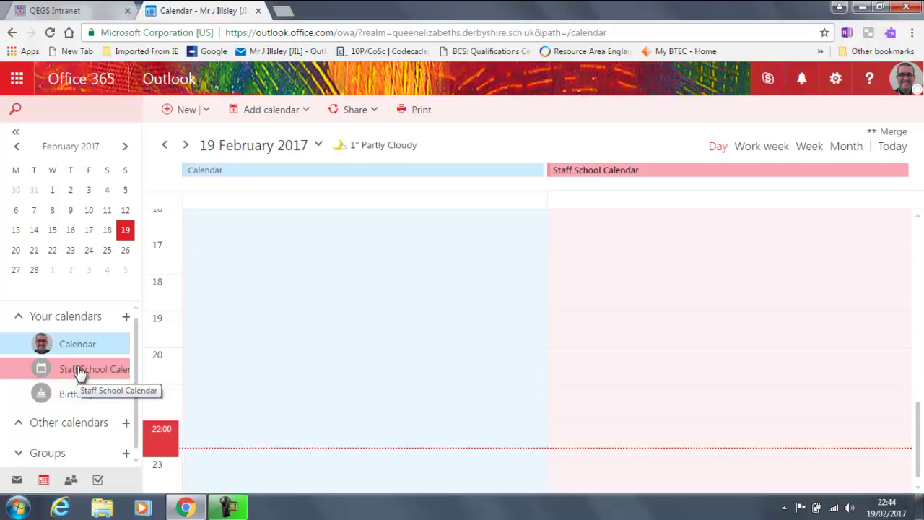
pyautogui.click(176, 112)
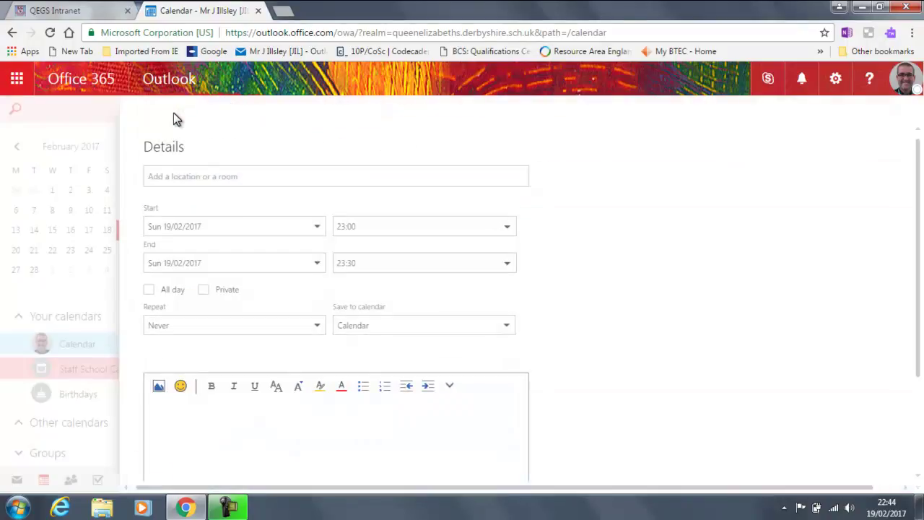
pyautogui.click(208, 174)
pyautogui.click(208, 174)
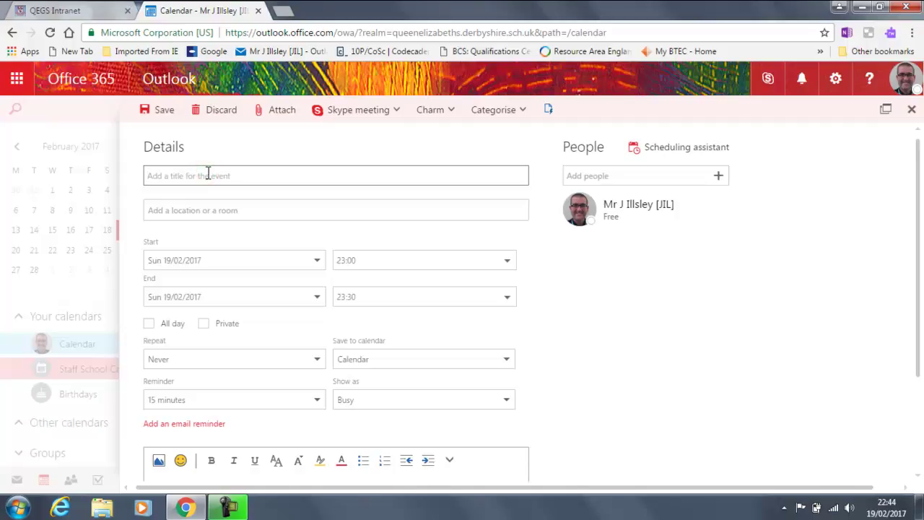
pyautogui.write('Curriculum Meeting')
# Set the event's start to Tue 21/02/2017 at 08:50
pyautogui.click(257, 261)
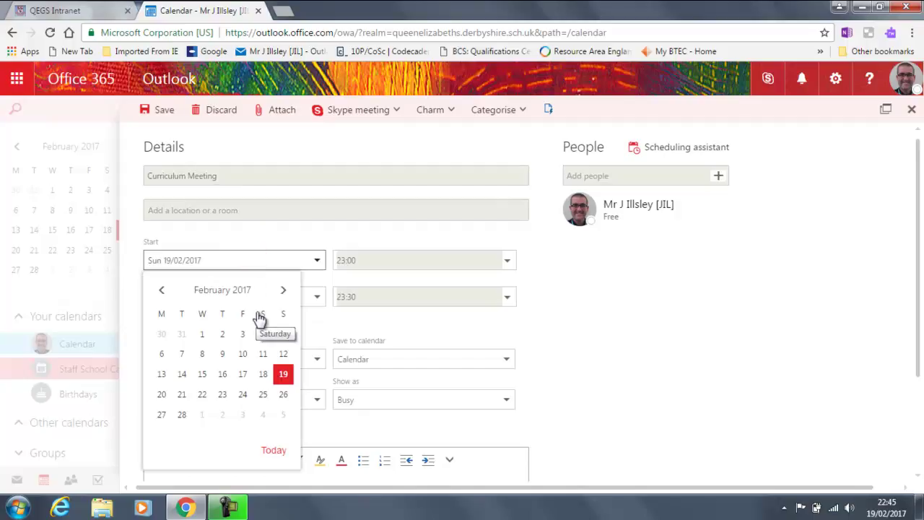
pyautogui.click(182, 395)
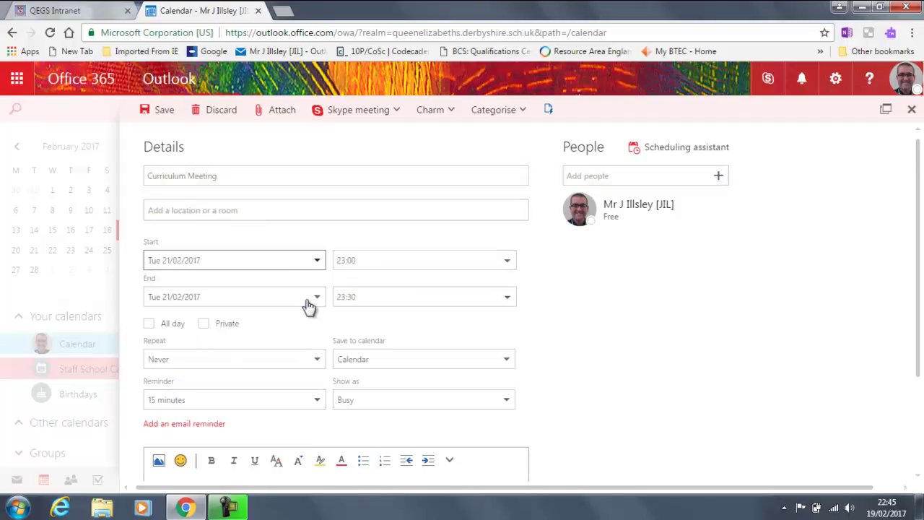
pyautogui.click(391, 254)
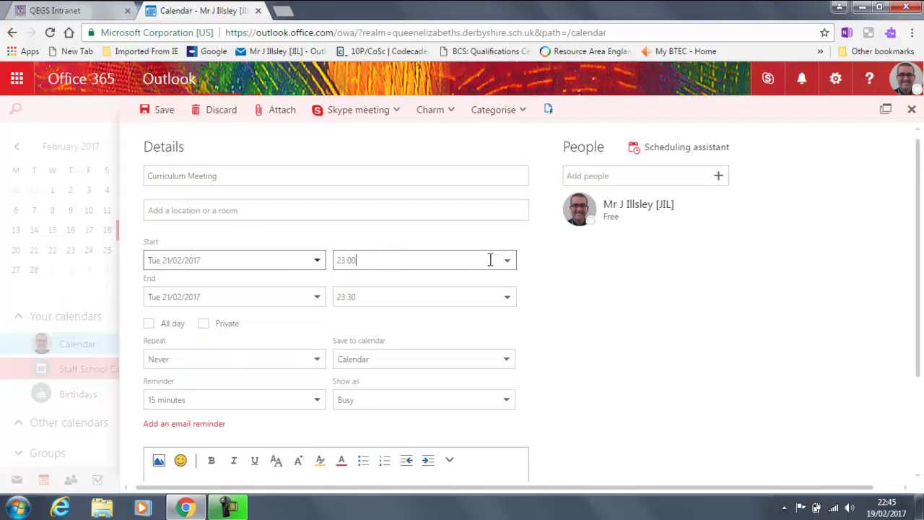
pyautogui.press('BackSpace')
pyautogui.press('BackSpace')
pyautogui.press('BackSpace')
pyautogui.press('BackSpace')
pyautogui.press('BackSpace')
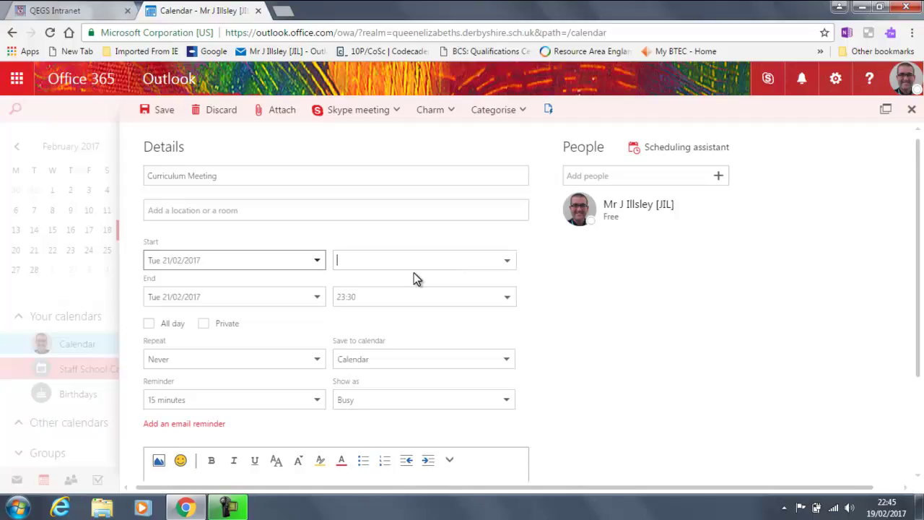
pyautogui.write('08:50')
# Set the event's end time to 09:50, keeping the end date on Tue 21/02/2017
pyautogui.click(406, 297)
pyautogui.press('BackSpace')
pyautogui.press('BackSpace')
pyautogui.press('BackSpace')
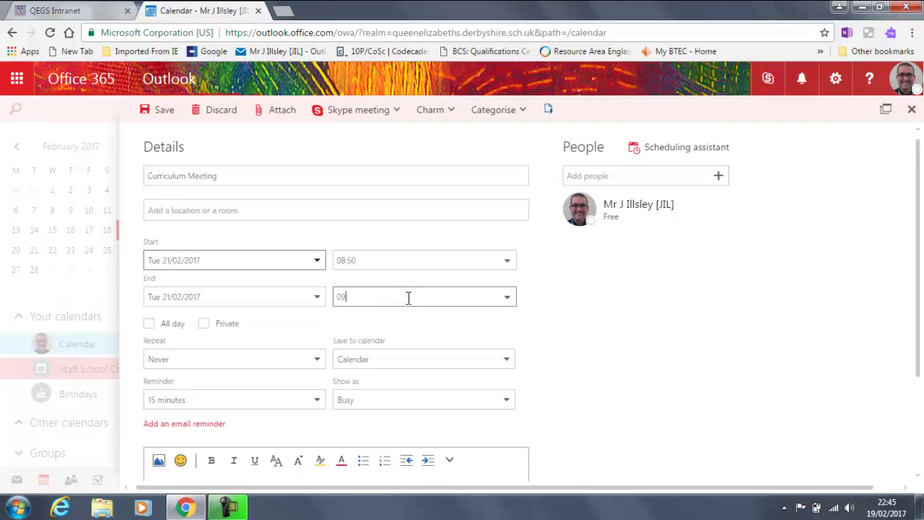
pyautogui.write(':50')
pyautogui.click(279, 299)
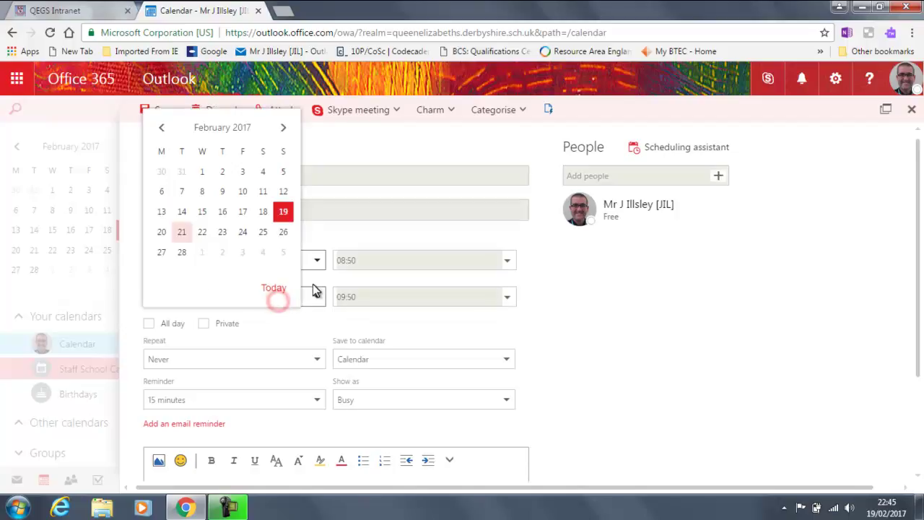
pyautogui.click(371, 323)
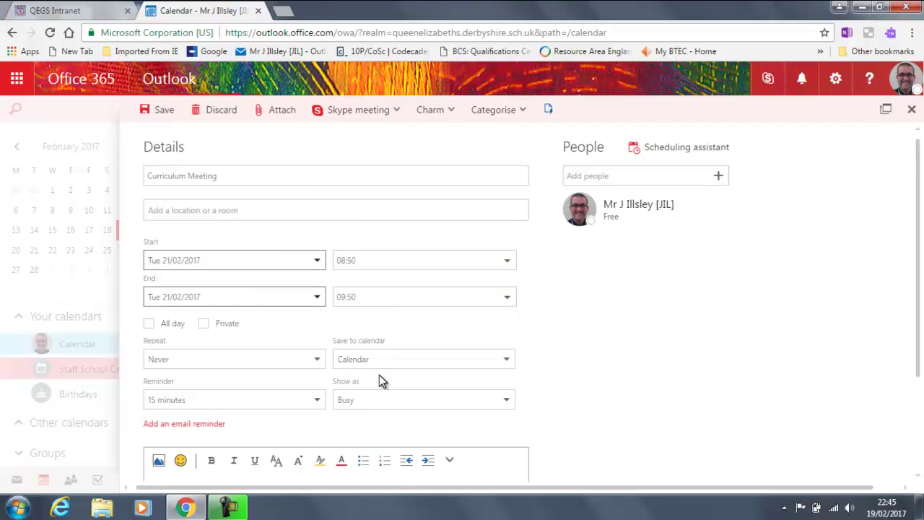
pyautogui.moveTo(914, 273); pyautogui.dragTo(917, 318)
pyautogui.scroll(1, 814, 325)
pyautogui.click(205, 211)
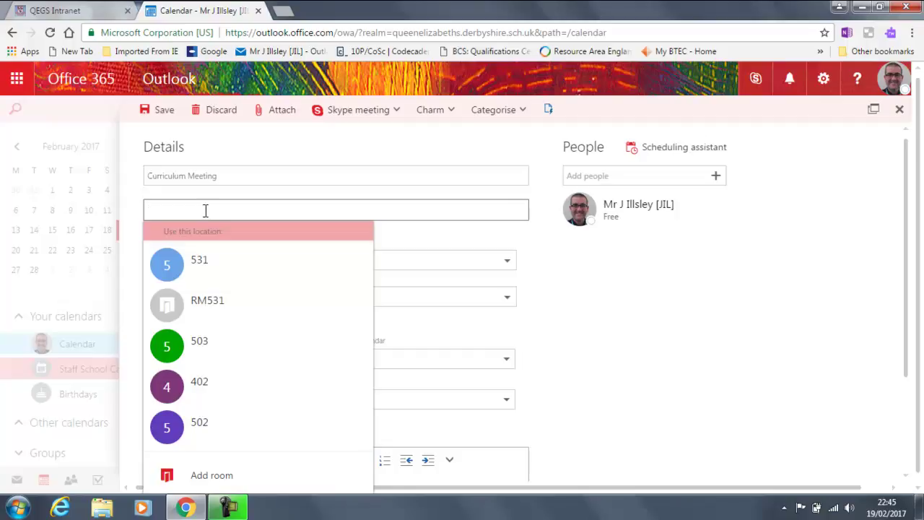
pyautogui.write('531')
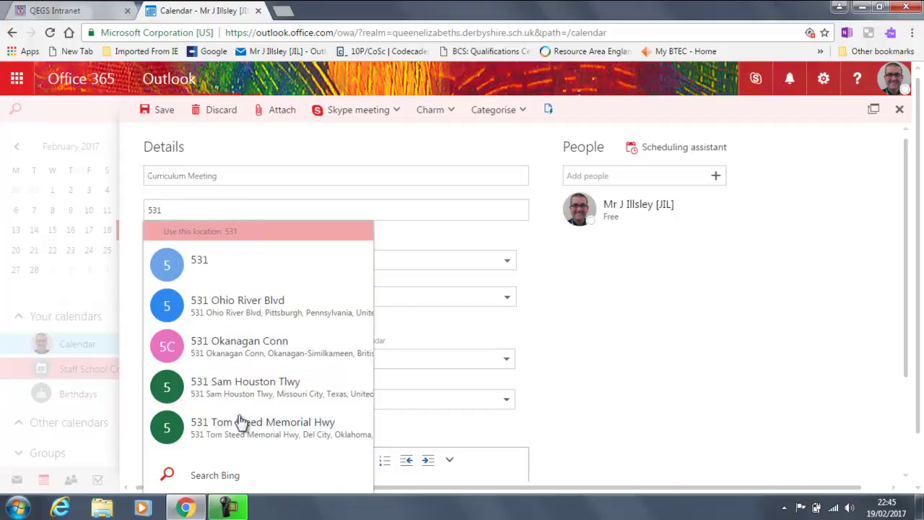
pyautogui.press('BackSpace')
pyautogui.press('BackSpace')
pyautogui.press('BackSpace')
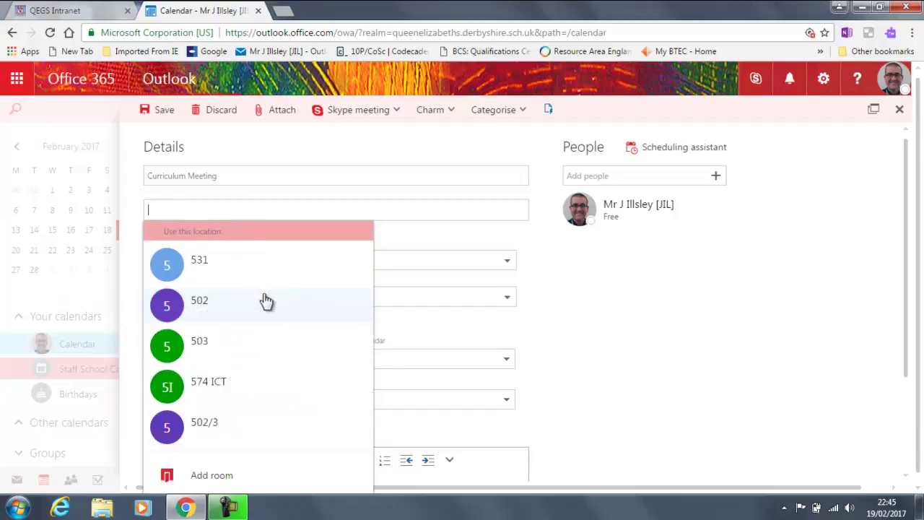
# Add room RM654 from the ComputingRooms room list as the event's location and send the meeting request
pyautogui.click(225, 476)
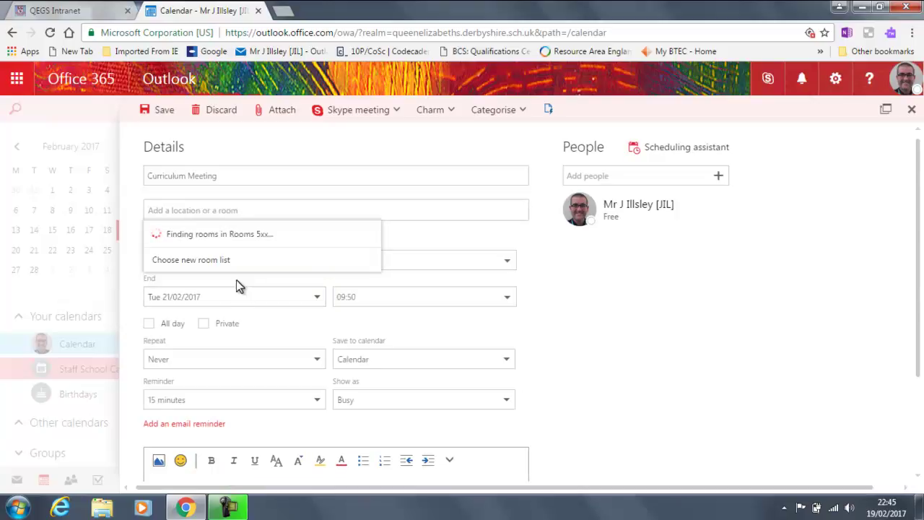
pyautogui.click(223, 261)
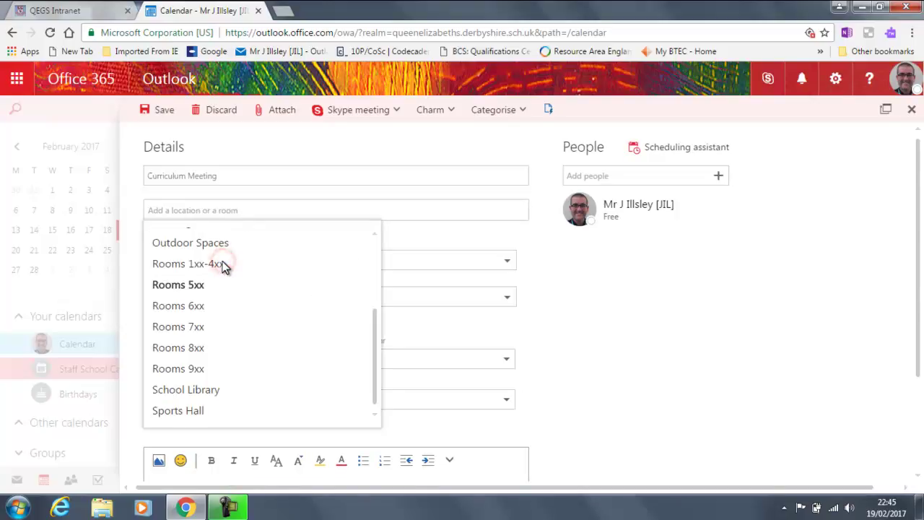
pyautogui.click(371, 338)
pyautogui.moveTo(374, 348); pyautogui.dragTo(376, 275)
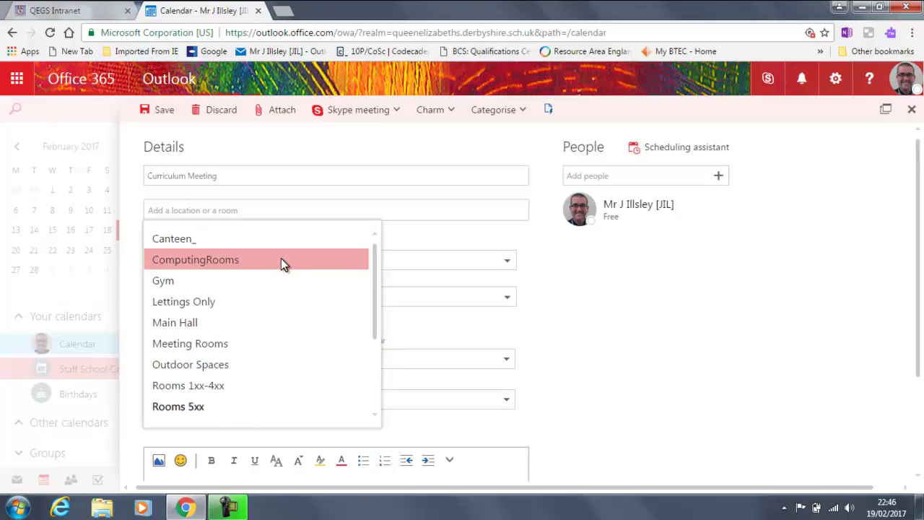
pyautogui.click(228, 262)
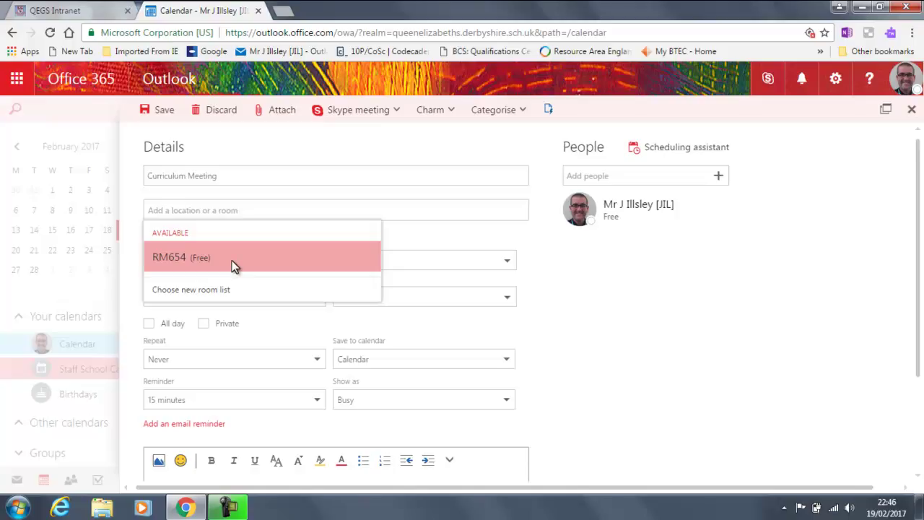
pyautogui.click(180, 256)
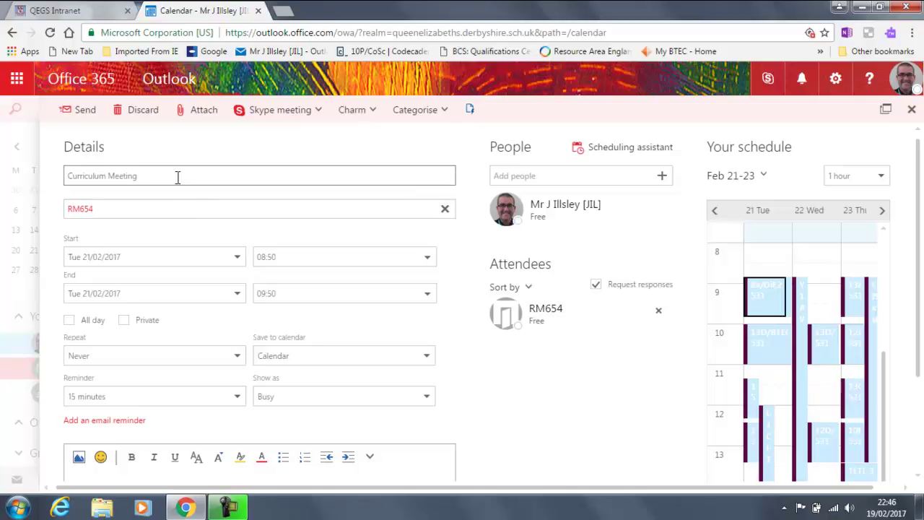
pyautogui.click(76, 114)
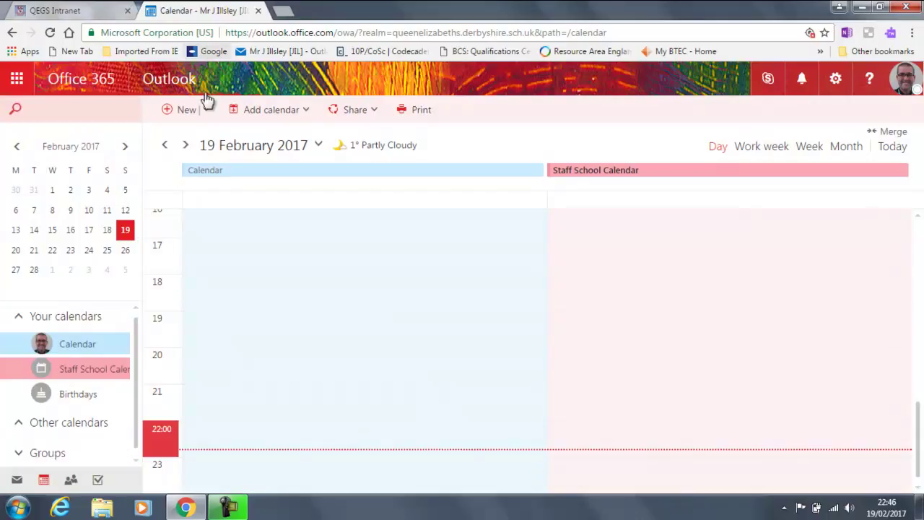
# Go to 21 February 2017 in the calendar and read RM654's reply to the meeting request, closing the message when done
pyautogui.click(186, 146)
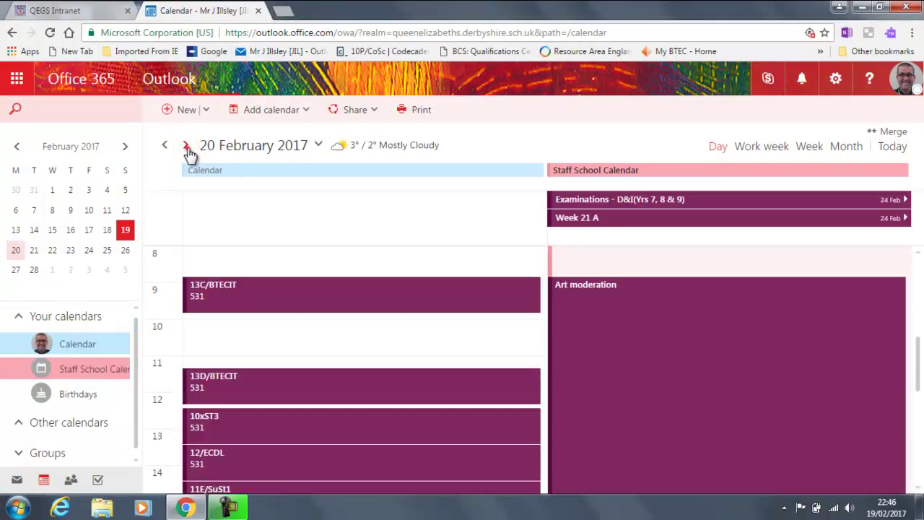
pyautogui.click(186, 146)
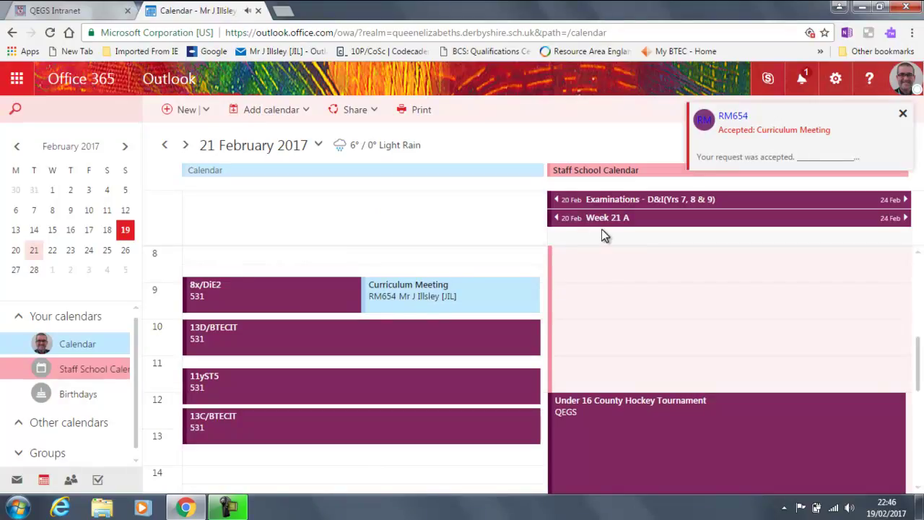
pyautogui.click(740, 145)
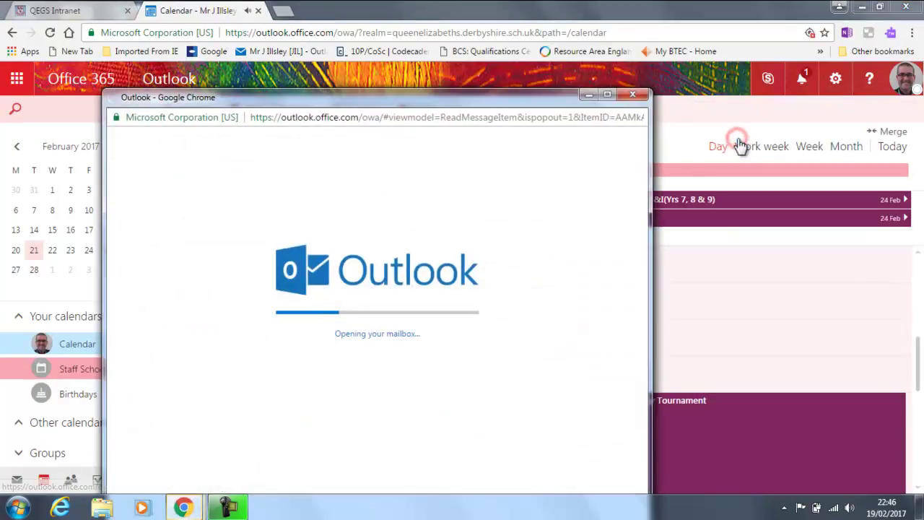
pyautogui.moveTo(527, 92); pyautogui.dragTo(571, 34)
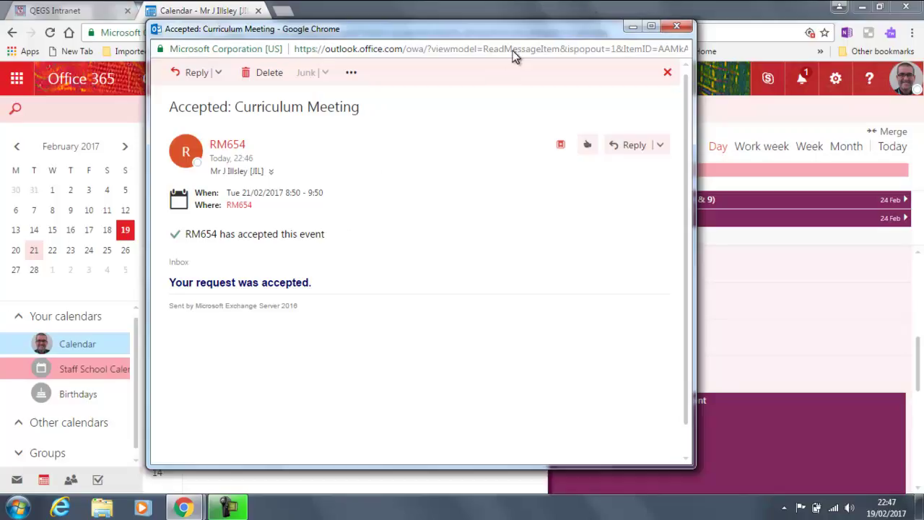
pyautogui.click(673, 27)
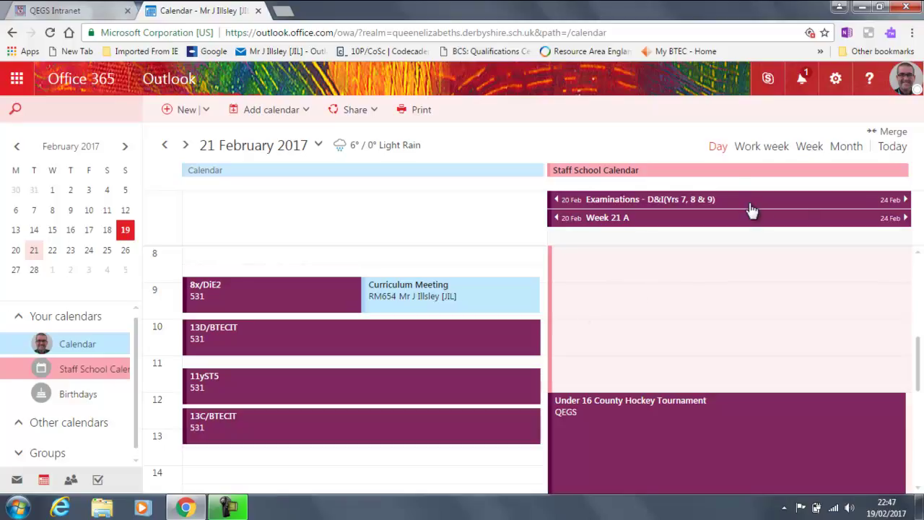
pyautogui.moveTo(917, 354); pyautogui.dragTo(917, 366)
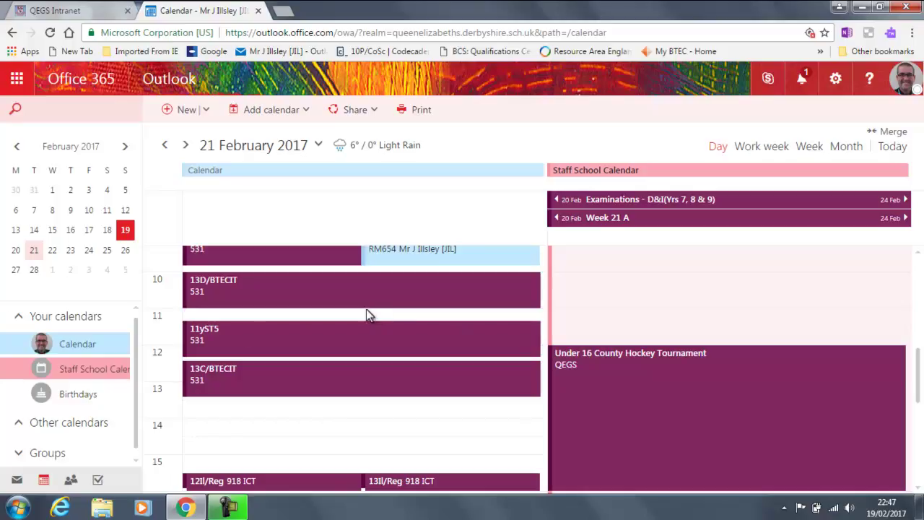
# Find RM531 in the directory and open its calendar under Other calendars to view that day's room bookings
pyautogui.rightClick(66, 426)
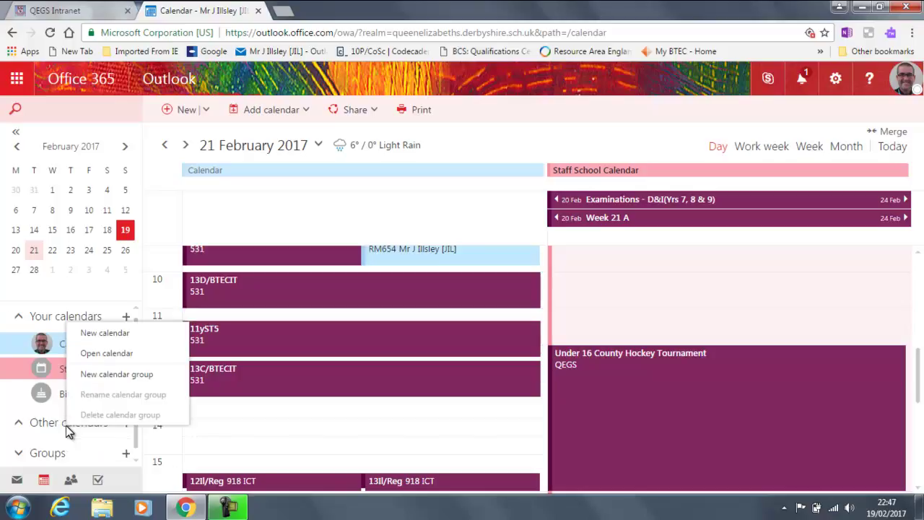
pyautogui.click(94, 354)
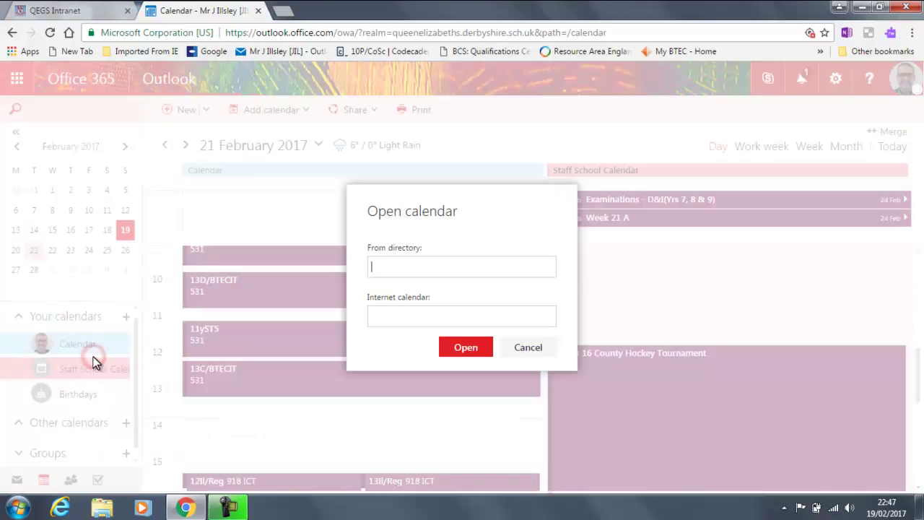
pyautogui.click(436, 261)
pyautogui.write('rm531')
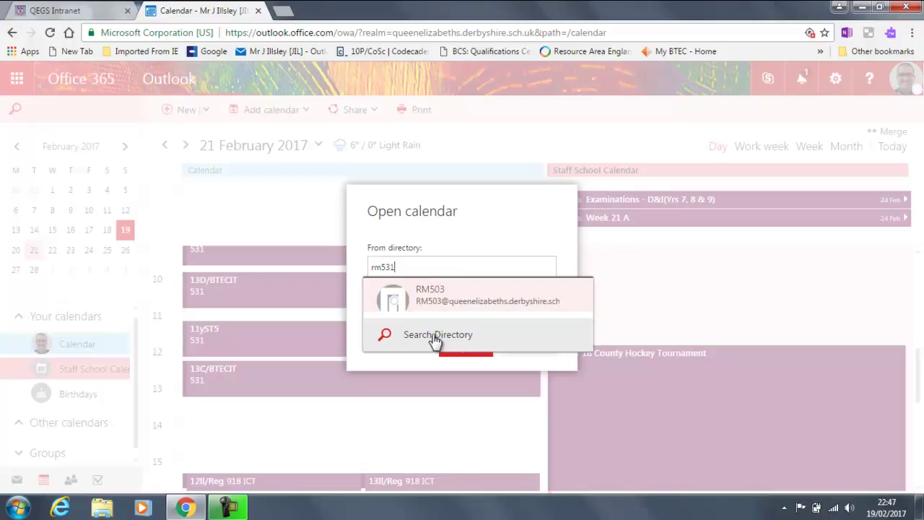
pyautogui.click(436, 335)
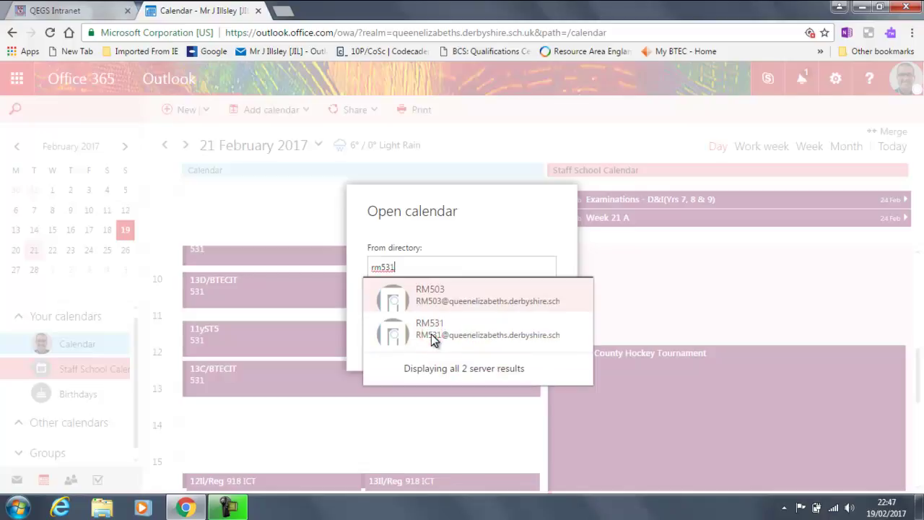
pyautogui.click(435, 334)
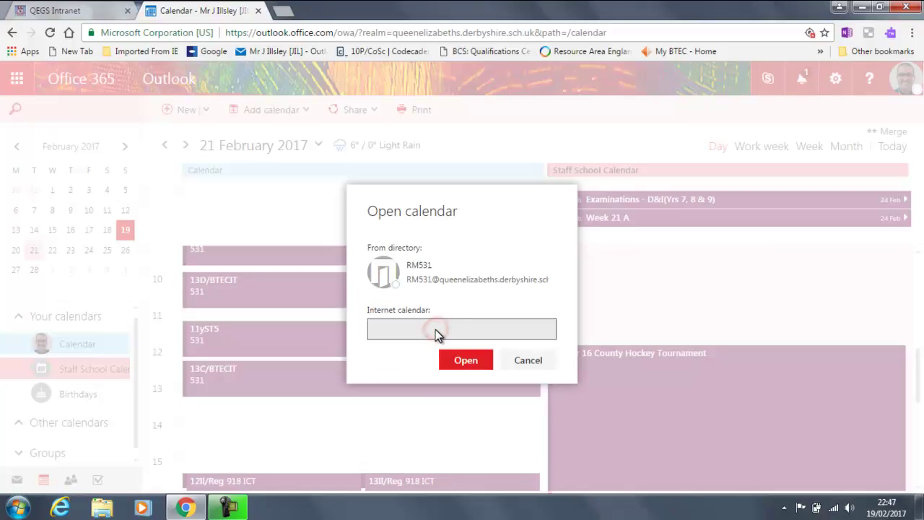
pyautogui.click(458, 358)
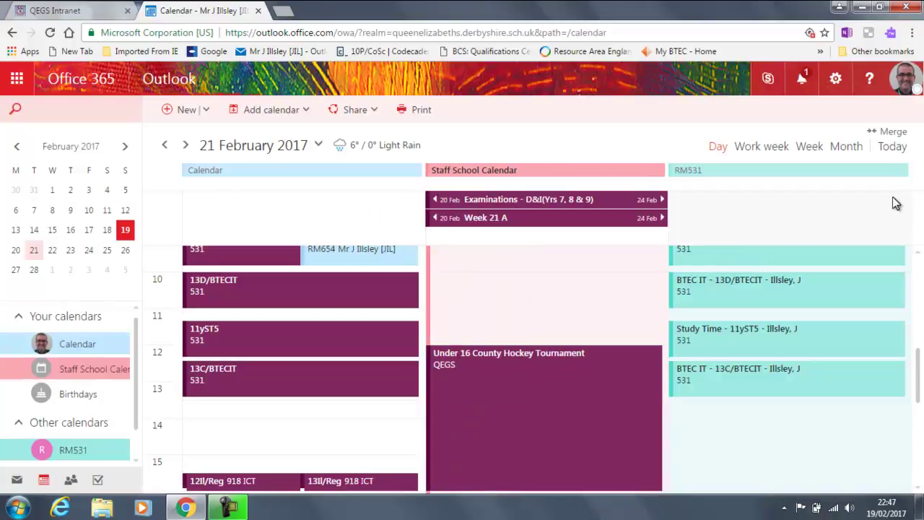
pyautogui.moveTo(919, 389)
pyautogui.mouseDown()
pyautogui.moveTo(919, 332)
pyautogui.moveTo(920, 384)
pyautogui.mouseUp()
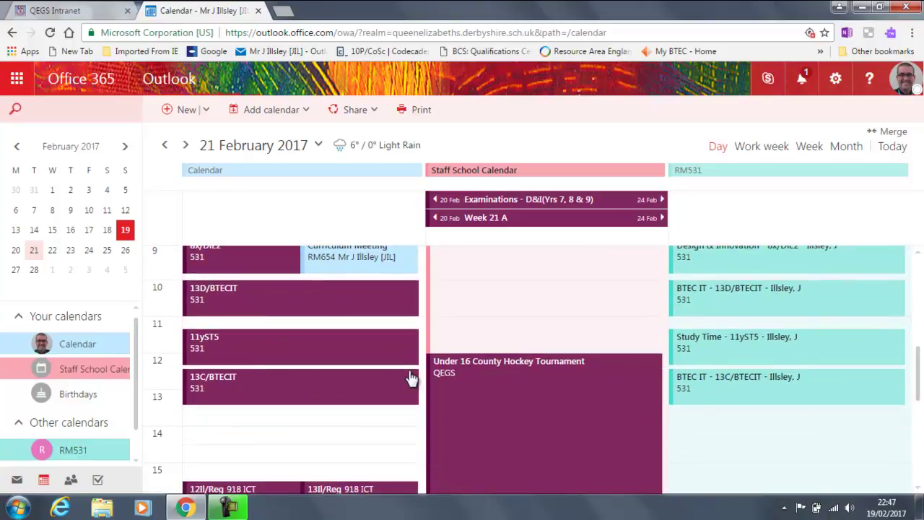
# Find RM574 in the directory and open its calendar under Other calendars to view its bookings for 21 February 2017
pyautogui.rightClick(85, 424)
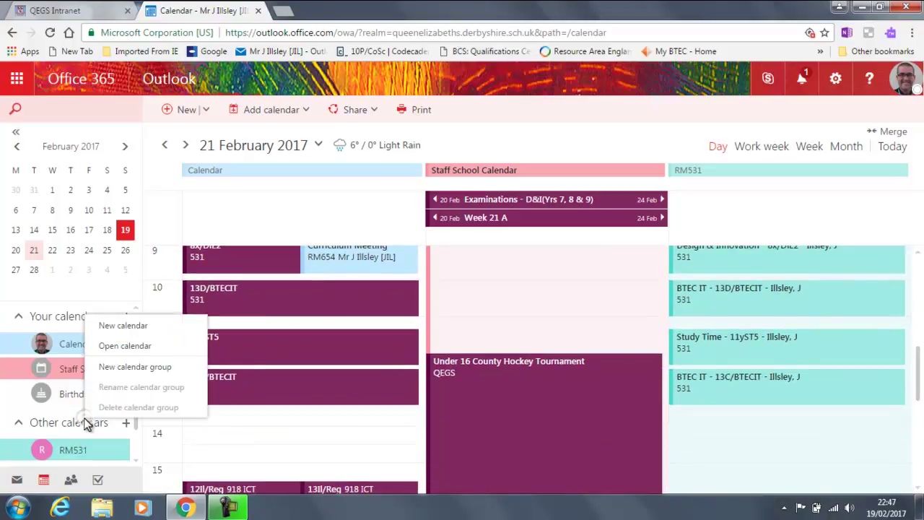
pyautogui.click(118, 351)
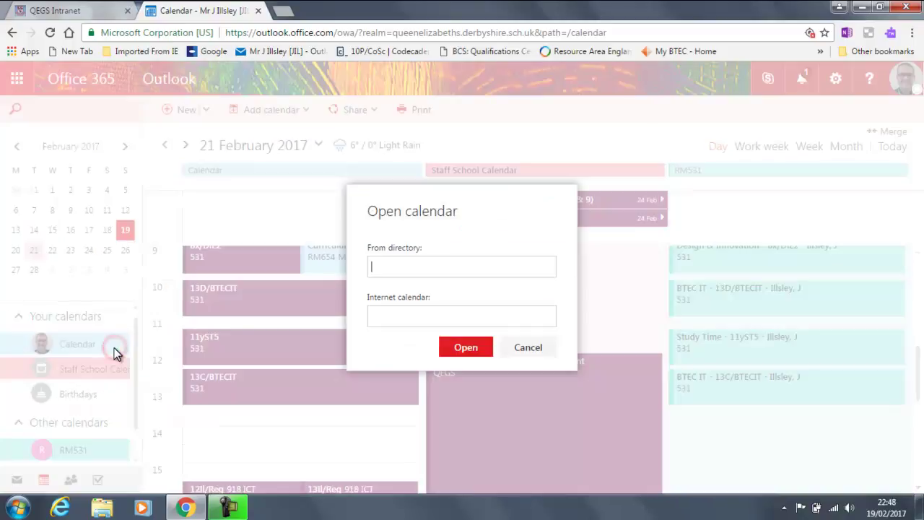
pyautogui.write('rm574')
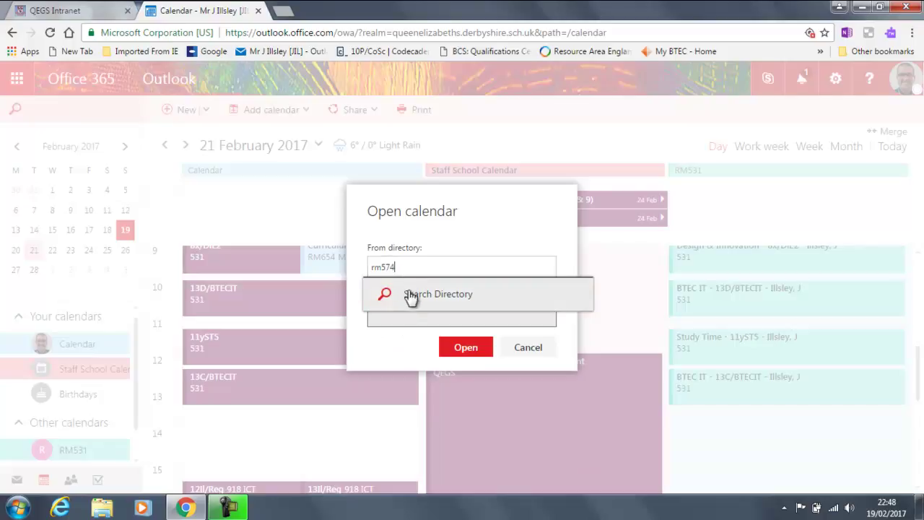
pyautogui.click(408, 294)
pyautogui.click(420, 293)
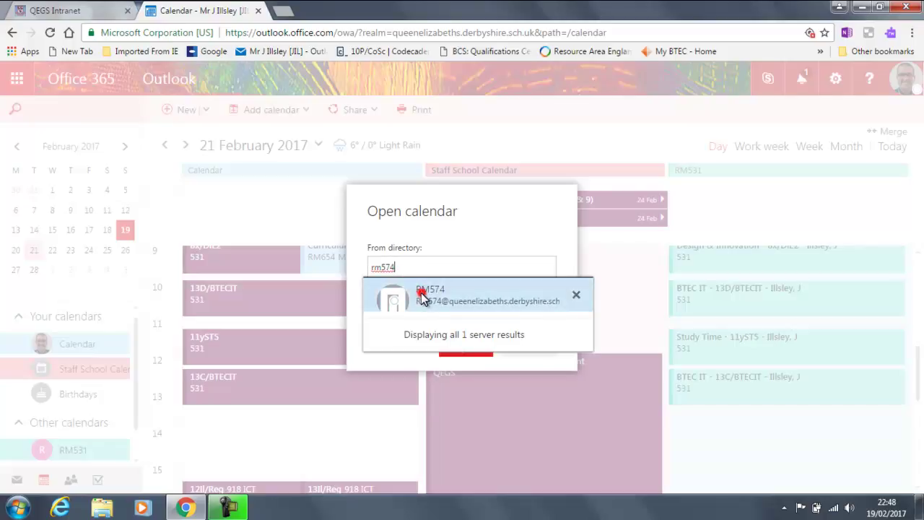
pyautogui.click(456, 360)
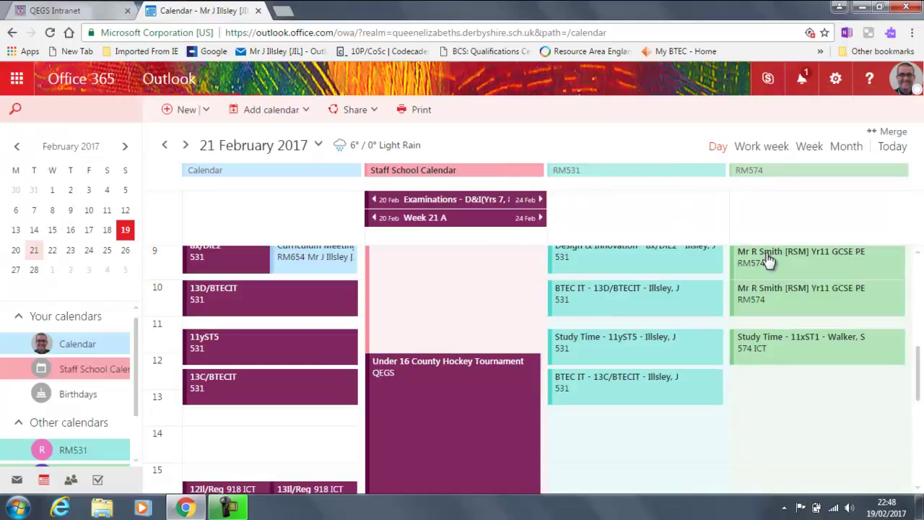
pyautogui.moveTo(917, 363); pyautogui.dragTo(920, 346)
pyautogui.scroll(-2, 918, 346)
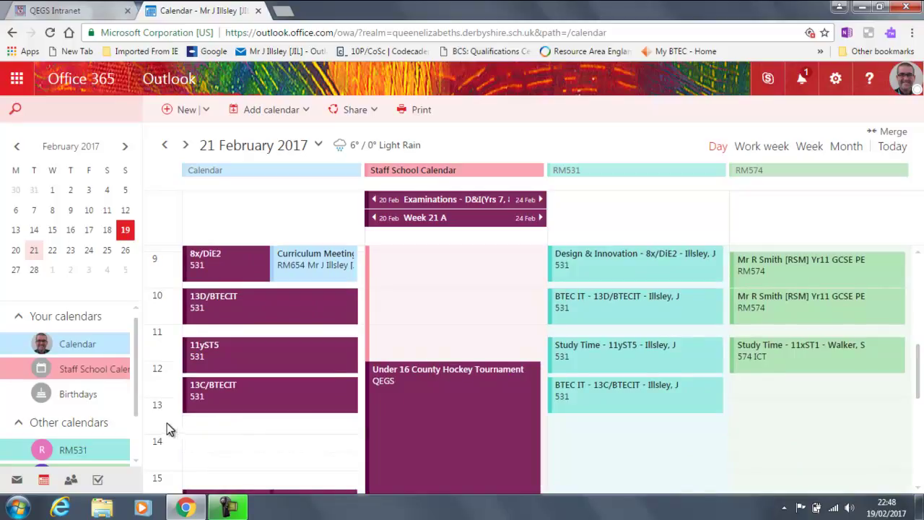
# Remove the RM531 calendar from Other calendars
pyautogui.moveTo(137, 402); pyautogui.dragTo(139, 436)
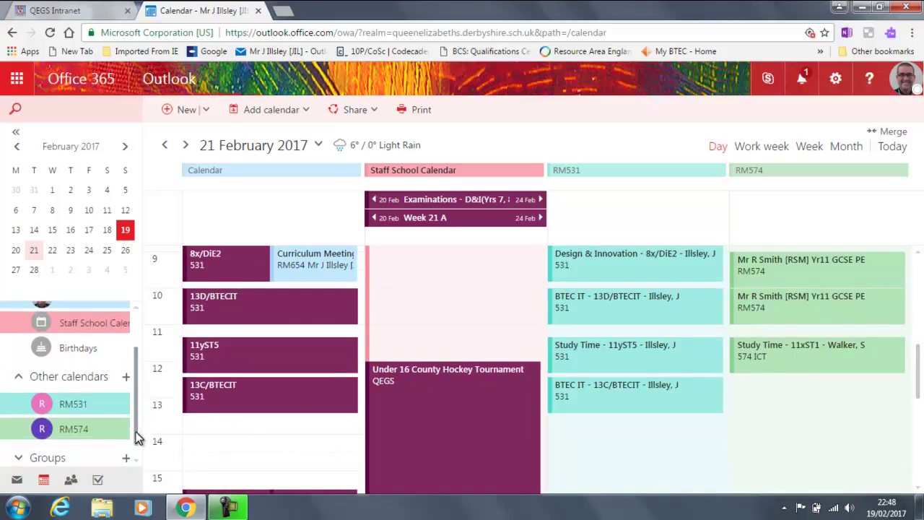
pyautogui.rightClick(76, 403)
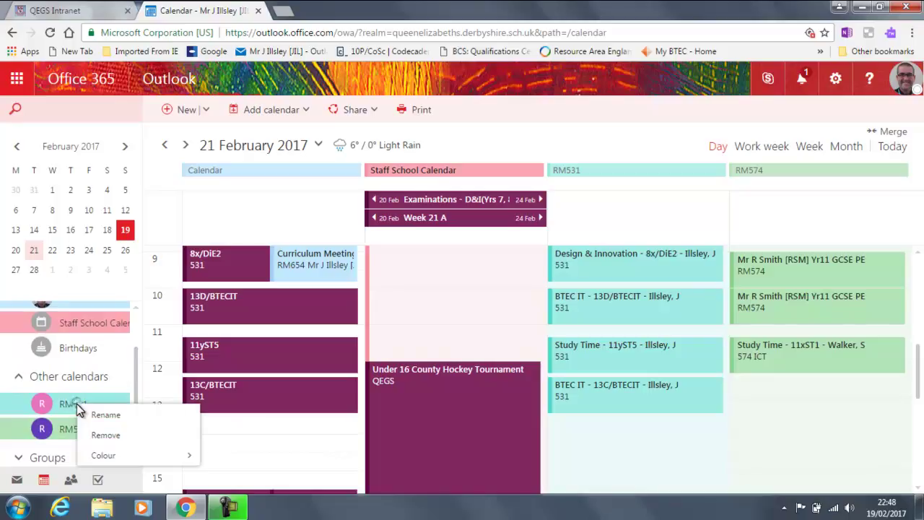
pyautogui.click(100, 435)
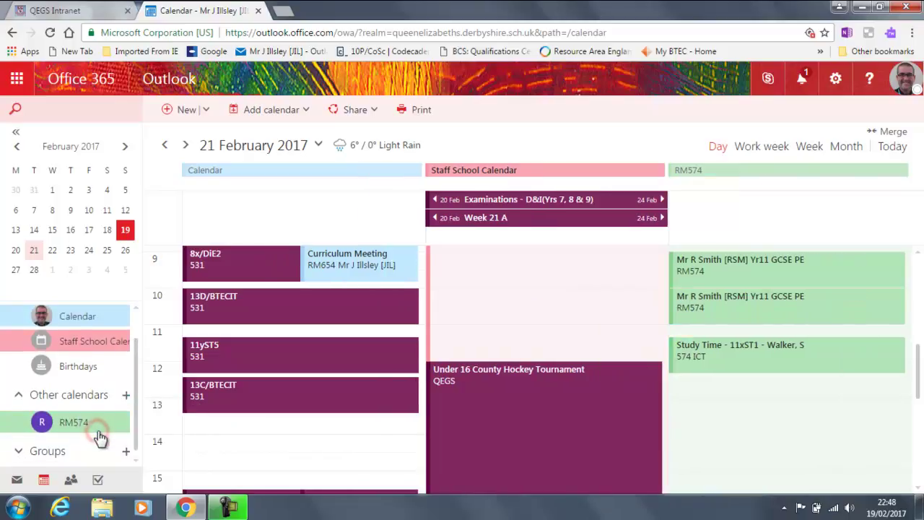
# Change the colour of the RM574 calendar to orange
pyautogui.rightClick(87, 424)
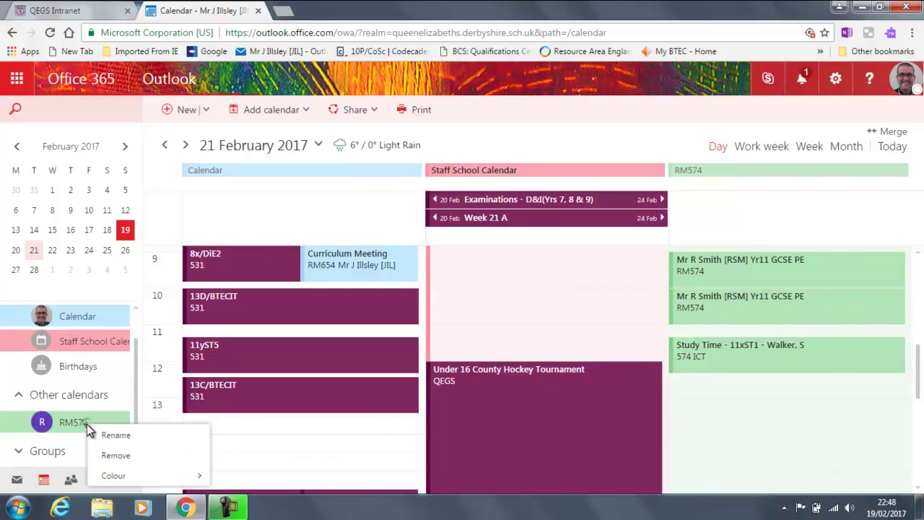
pyautogui.moveTo(150, 482)
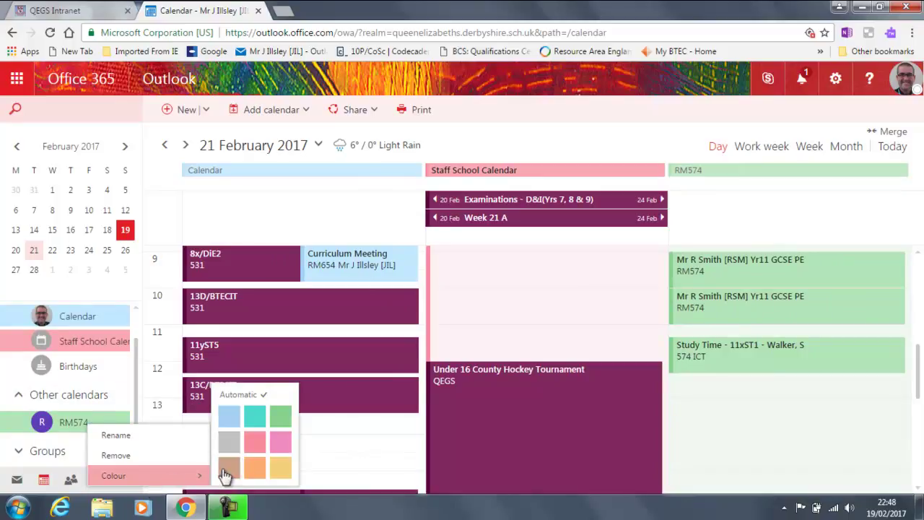
pyautogui.click(251, 470)
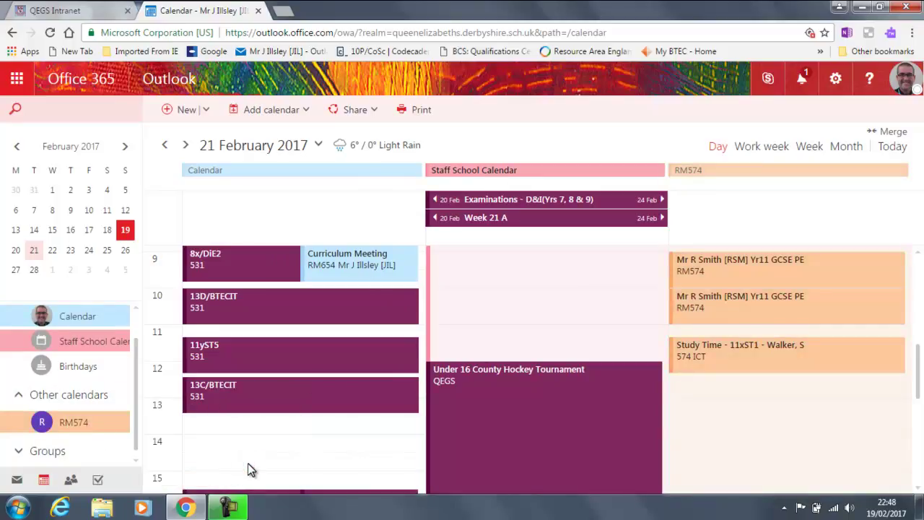
pyautogui.scroll(-2, 655, 317)
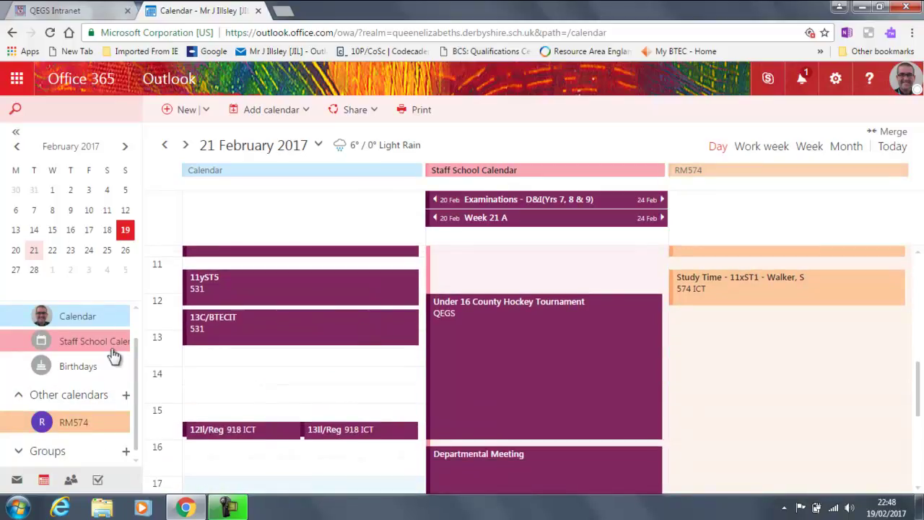
# Find RM503 in the directory and open its calendar under Other calendars alongside RM574
pyautogui.rightClick(76, 401)
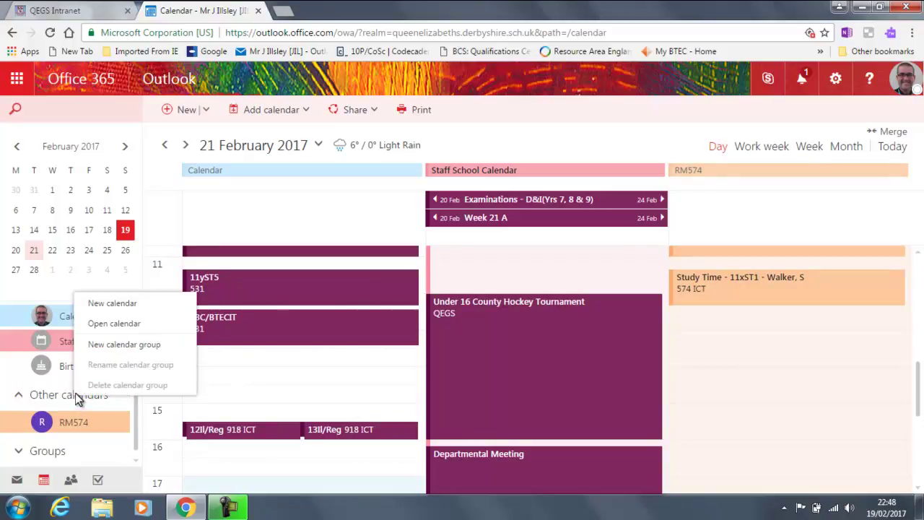
pyautogui.click(109, 322)
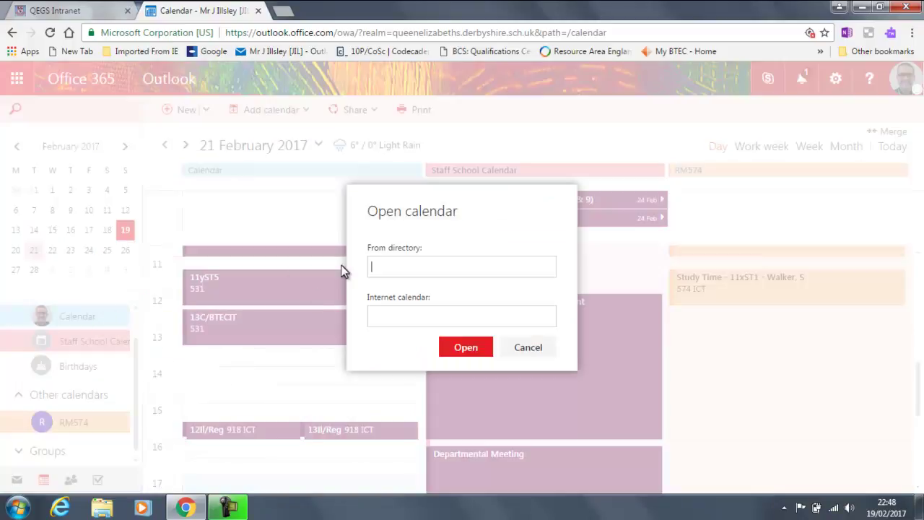
pyautogui.write('rm503')
pyautogui.click(416, 295)
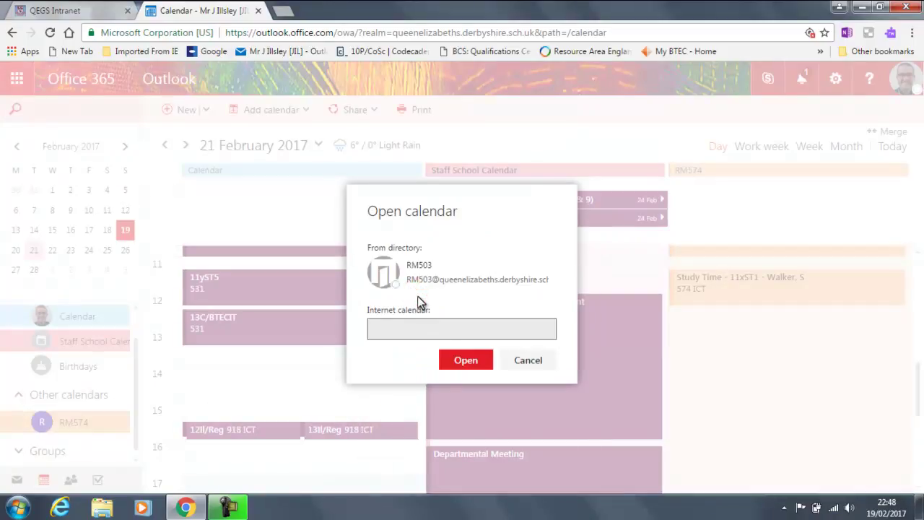
pyautogui.click(468, 361)
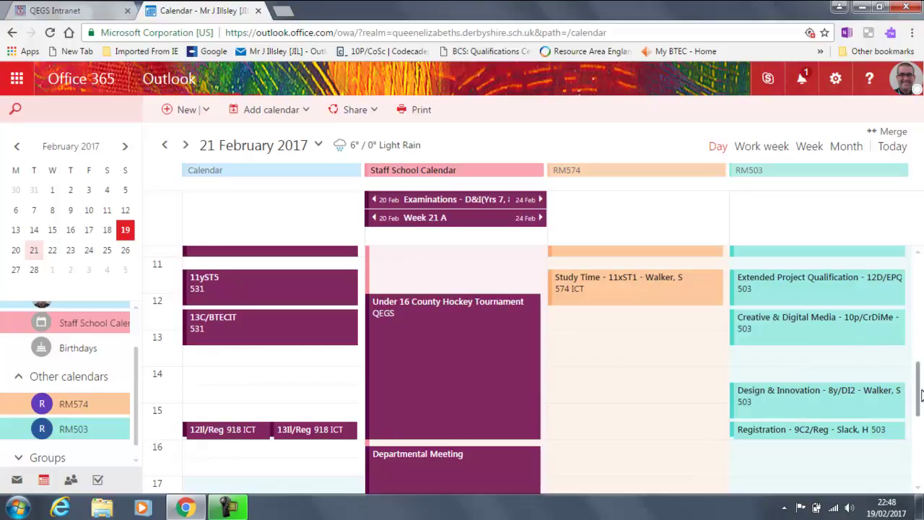
# Compare the RM574 and RM503 bookings on 21 February 2017, and go back to 20 February 2017 to check that day's bookings
pyautogui.scroll(2, 920, 392)
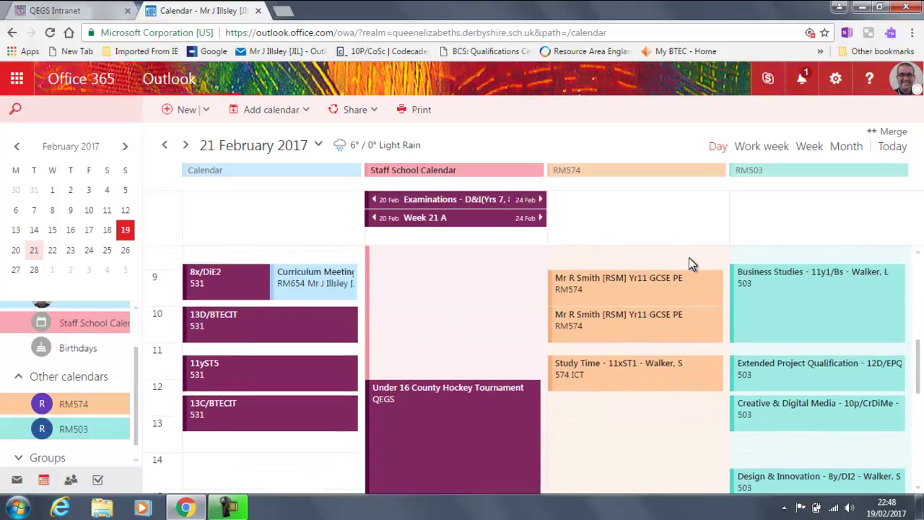
pyautogui.click(165, 147)
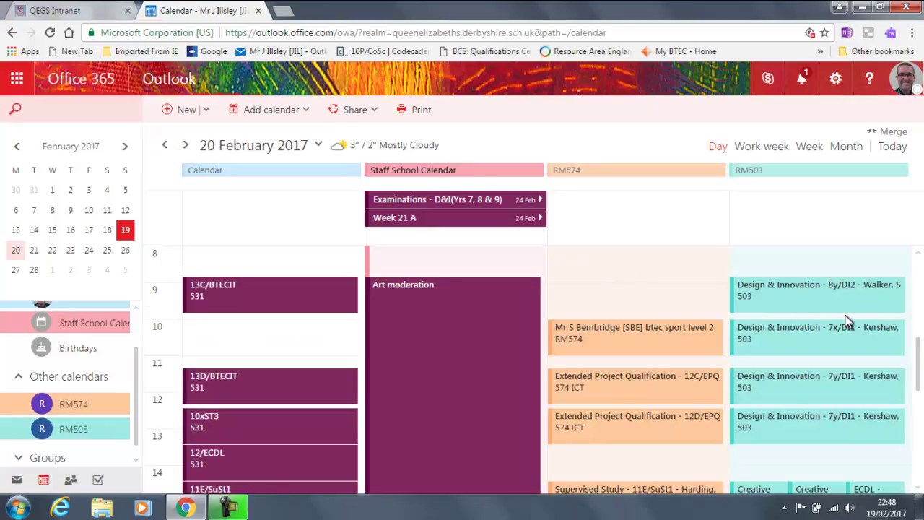
pyautogui.moveTo(914, 345)
pyautogui.mouseDown()
pyautogui.moveTo(918, 376)
pyautogui.moveTo(918, 345)
pyautogui.mouseUp()
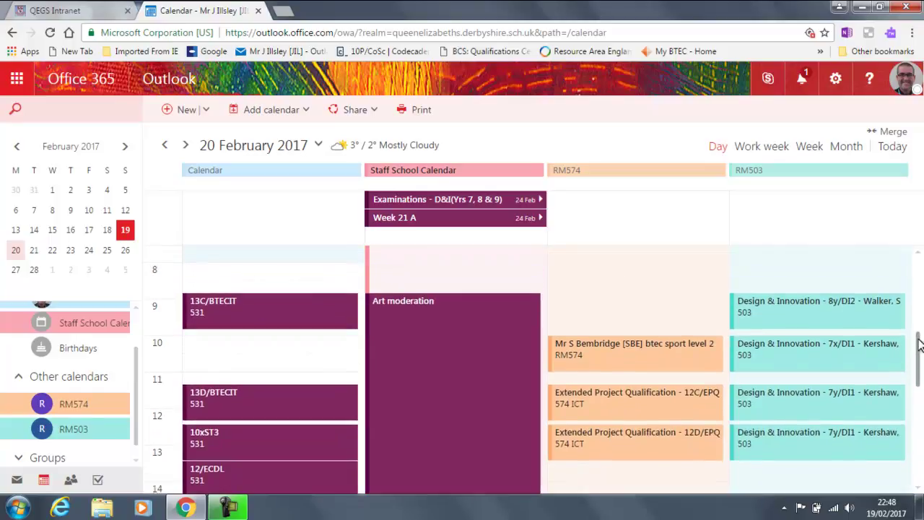